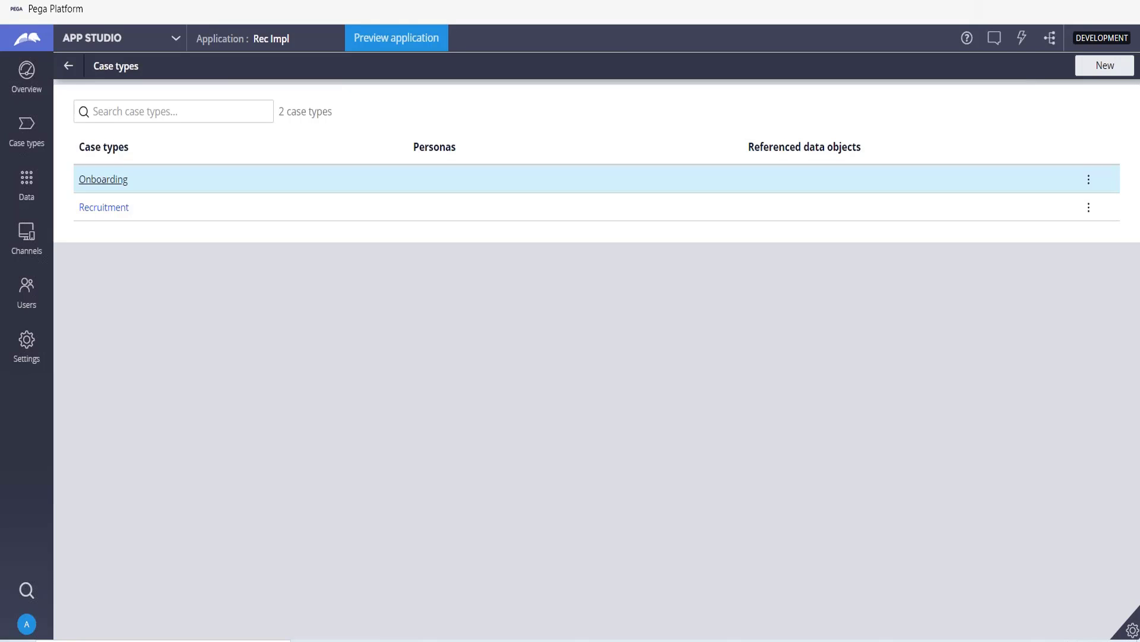
- Open the Recruitment case type and the settings of the Candidate Selection step in the Interview stage
click(14, 141)
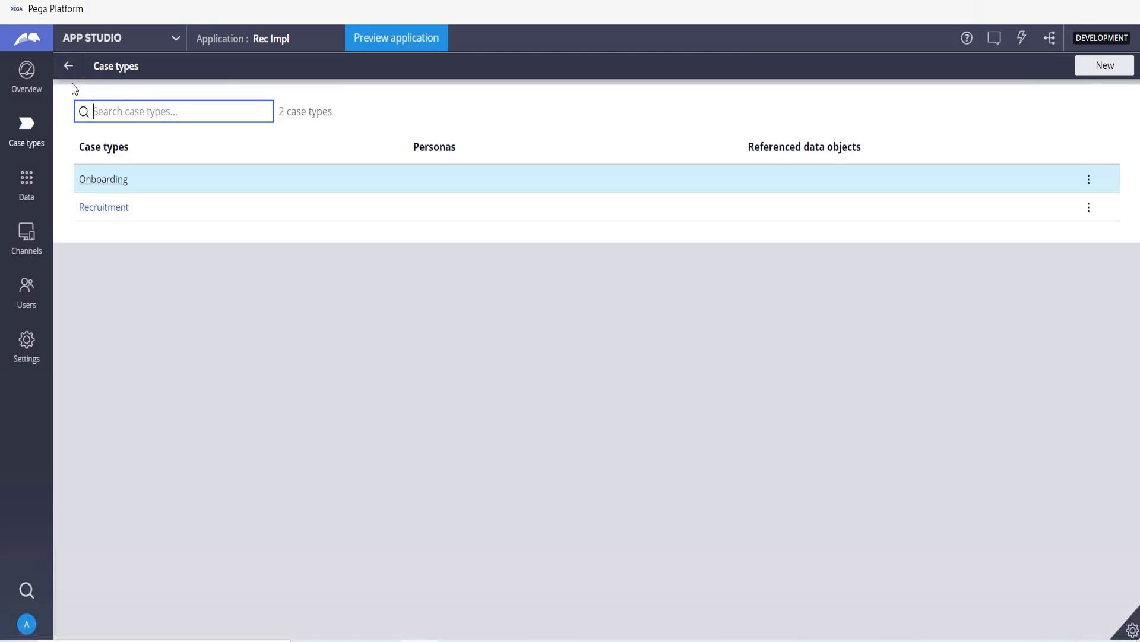
click(106, 206)
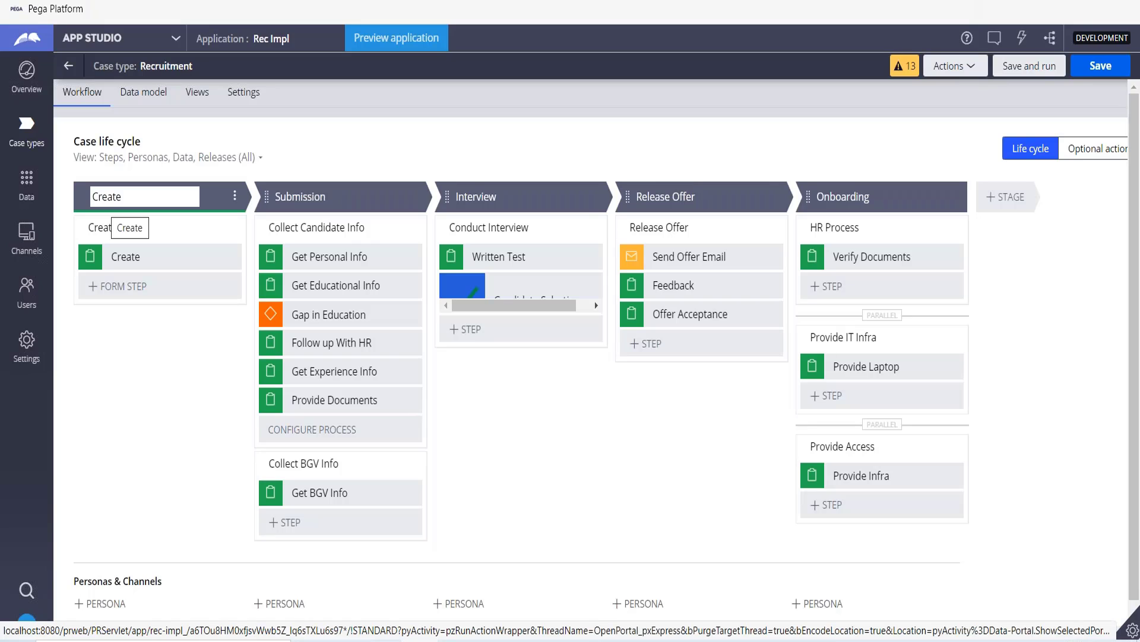
click(506, 294)
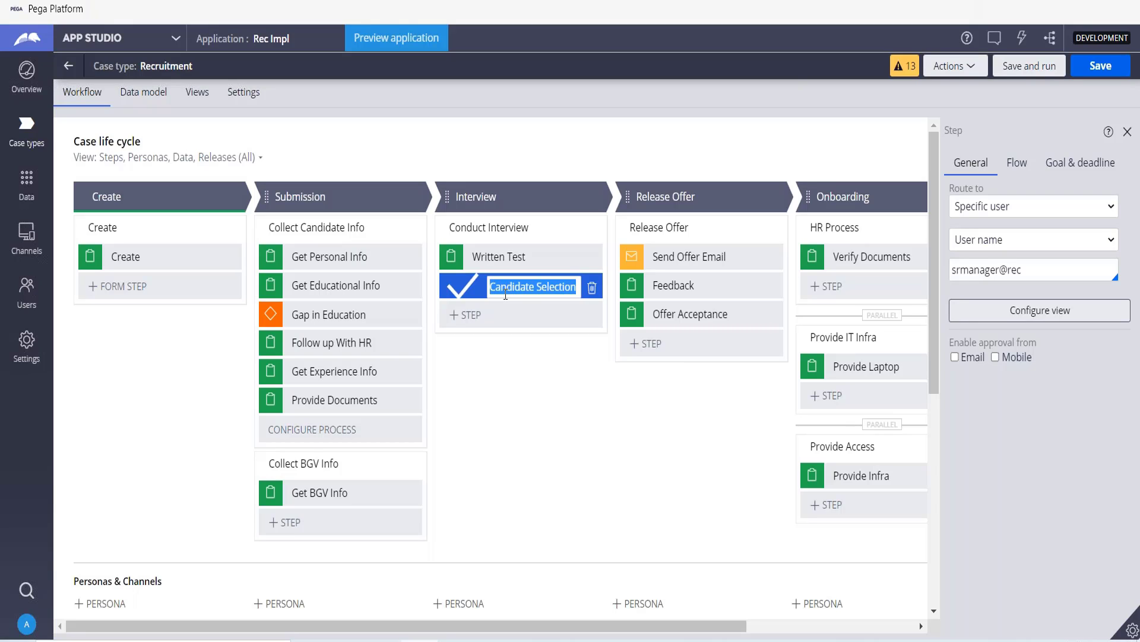
- Add three unnamed Approve/Reject steps after Candidate Selection in the Conduct Interview process
click(502, 327)
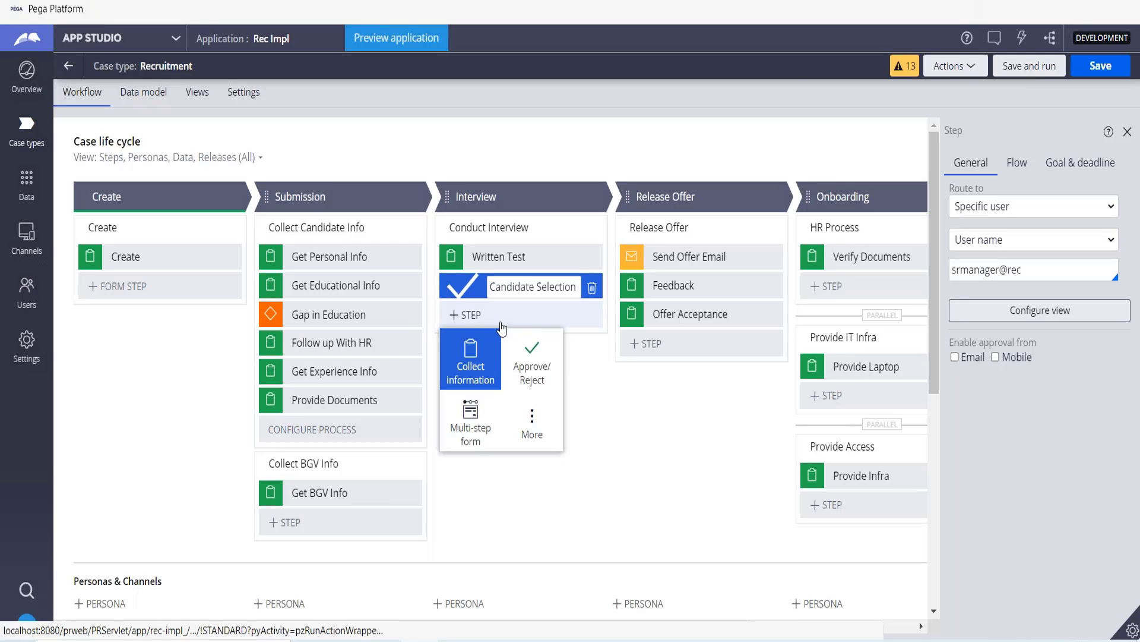
click(538, 447)
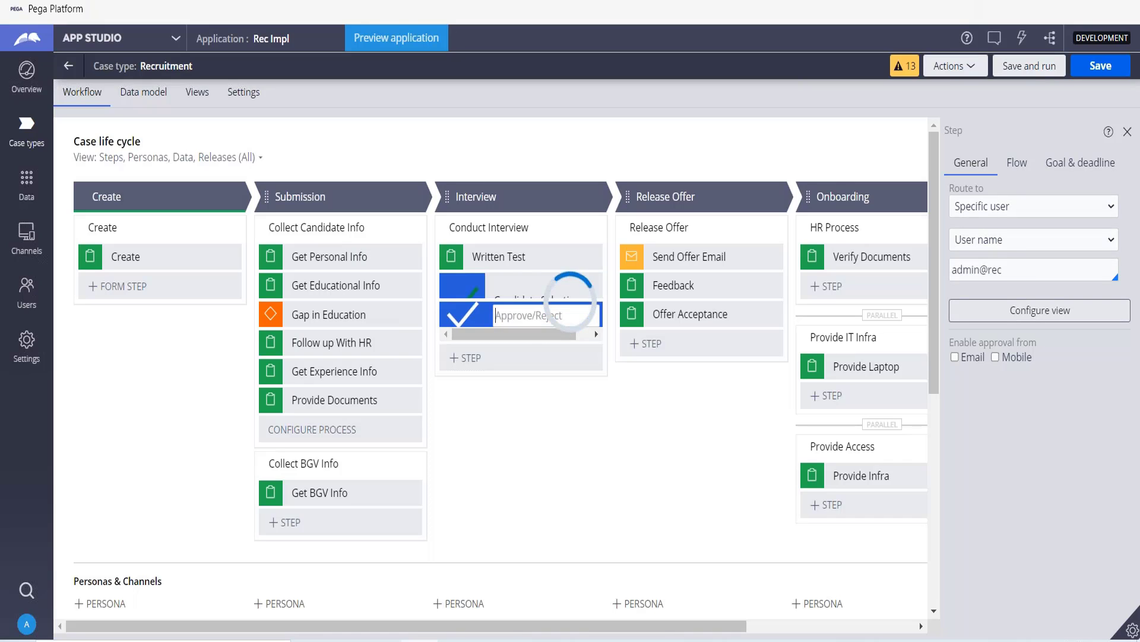
click(531, 358)
click(537, 395)
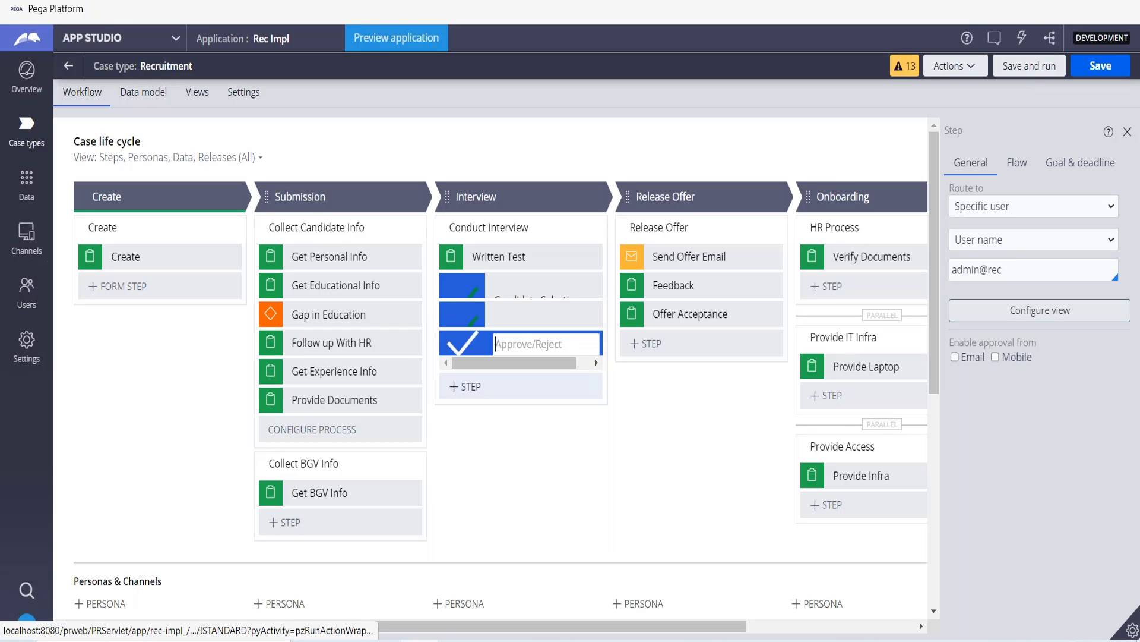
click(546, 386)
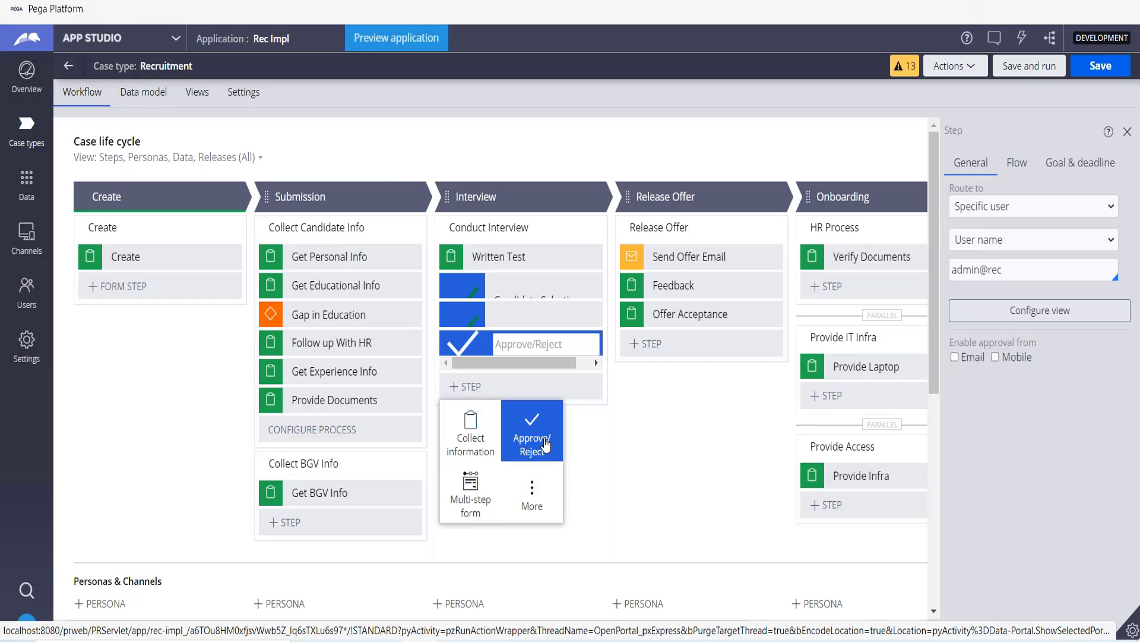
click(545, 444)
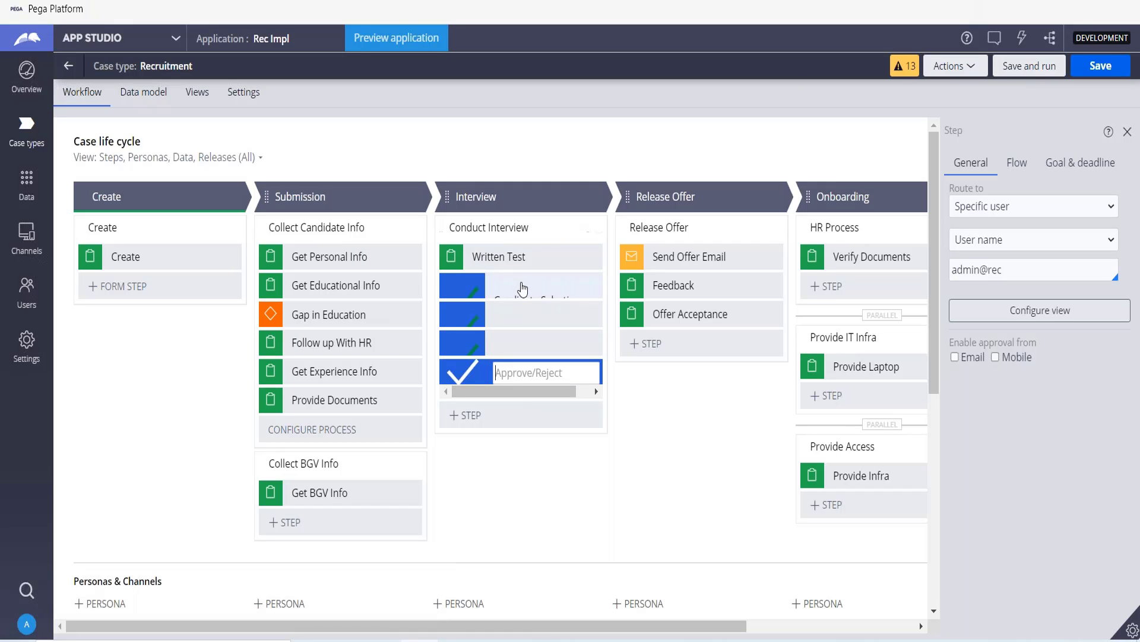
- Try routing the Candidate Selection step to a work queue and to business logic, and review the routing options
click(523, 289)
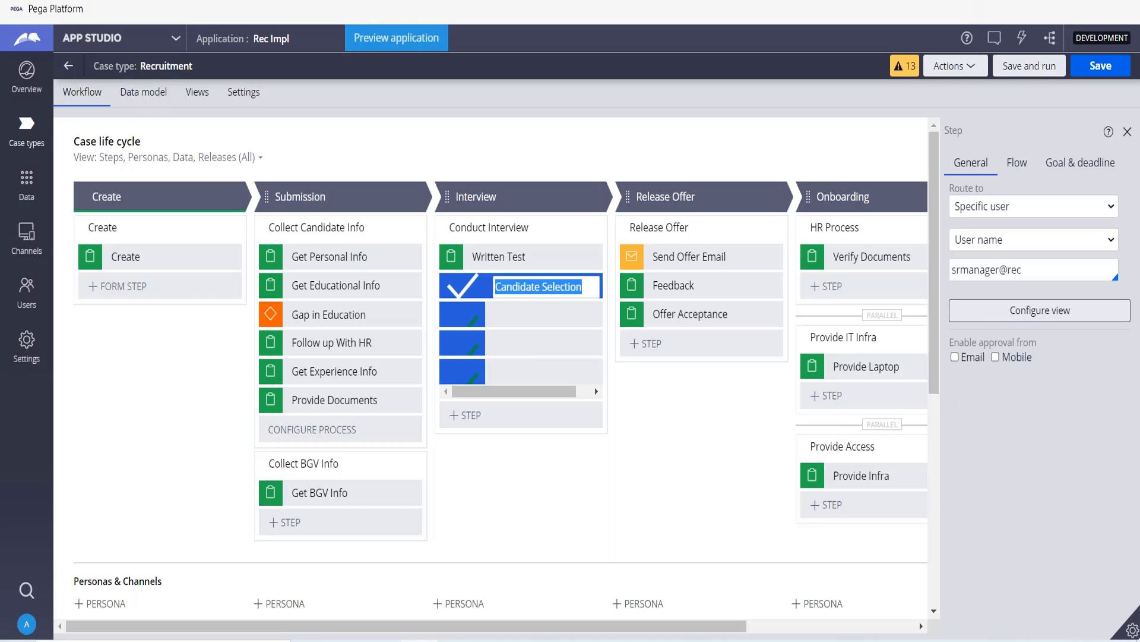
click(519, 286)
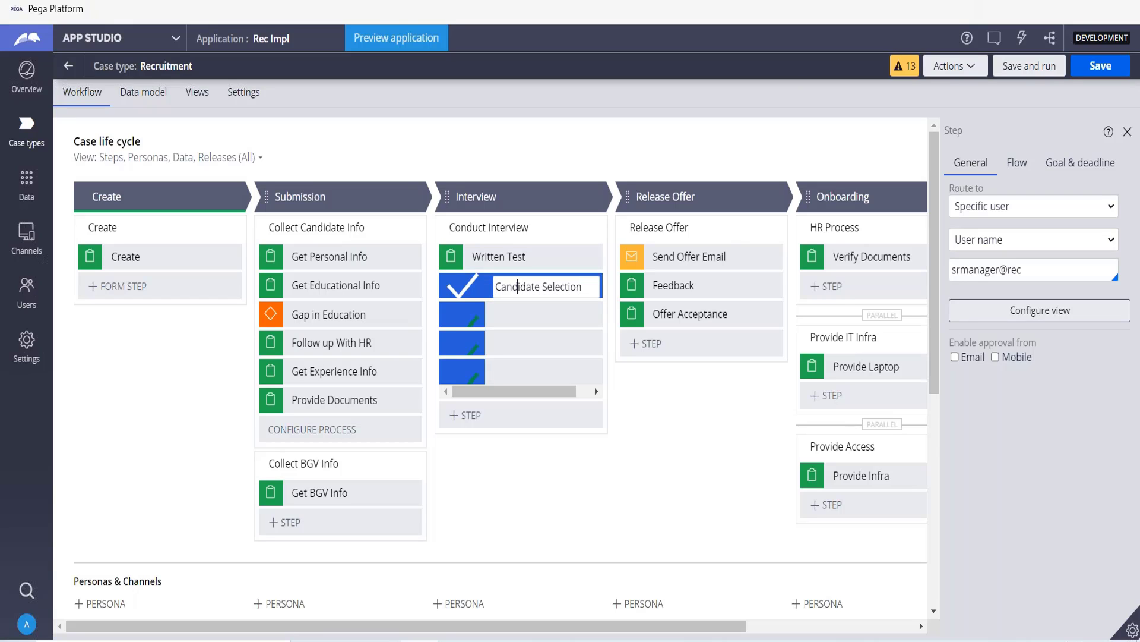
drag(954, 188, 1012, 190)
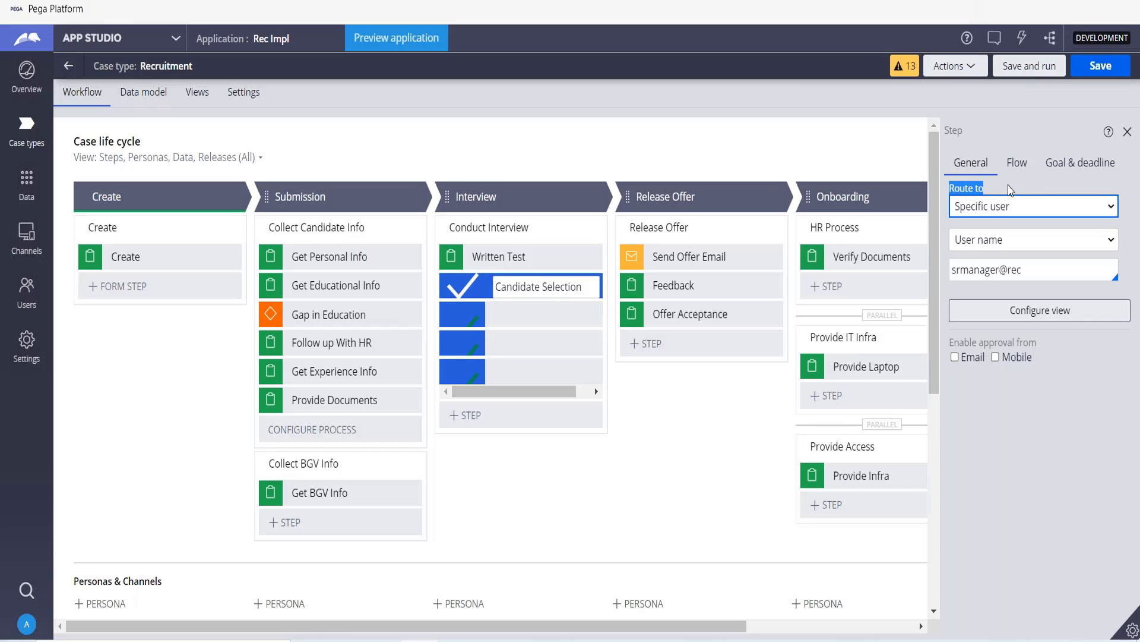
click(1013, 206)
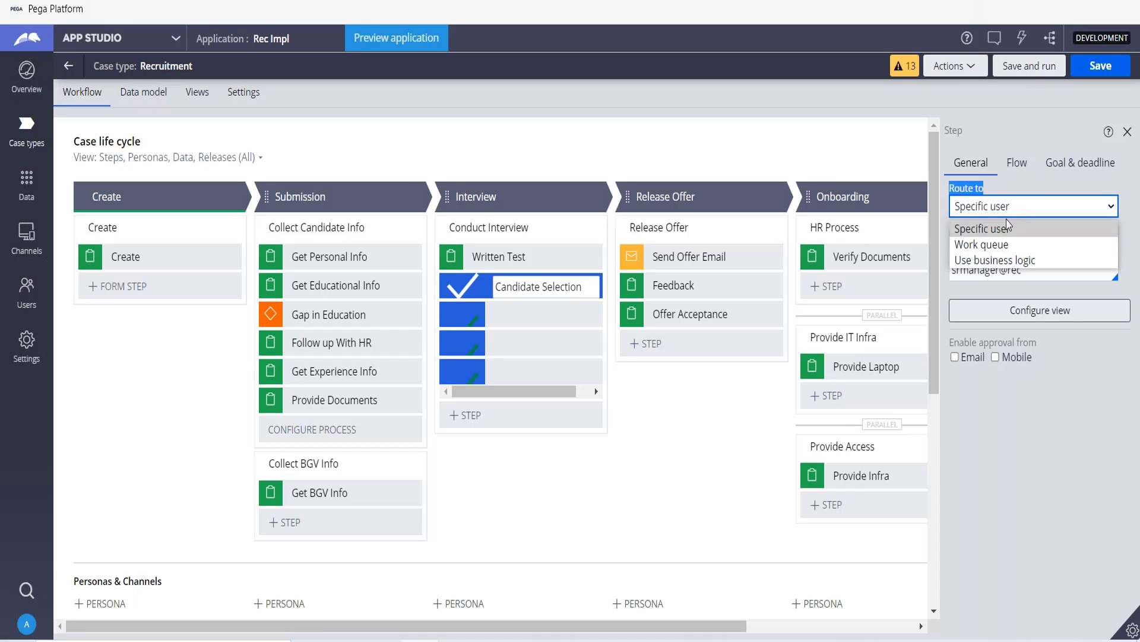
click(1004, 244)
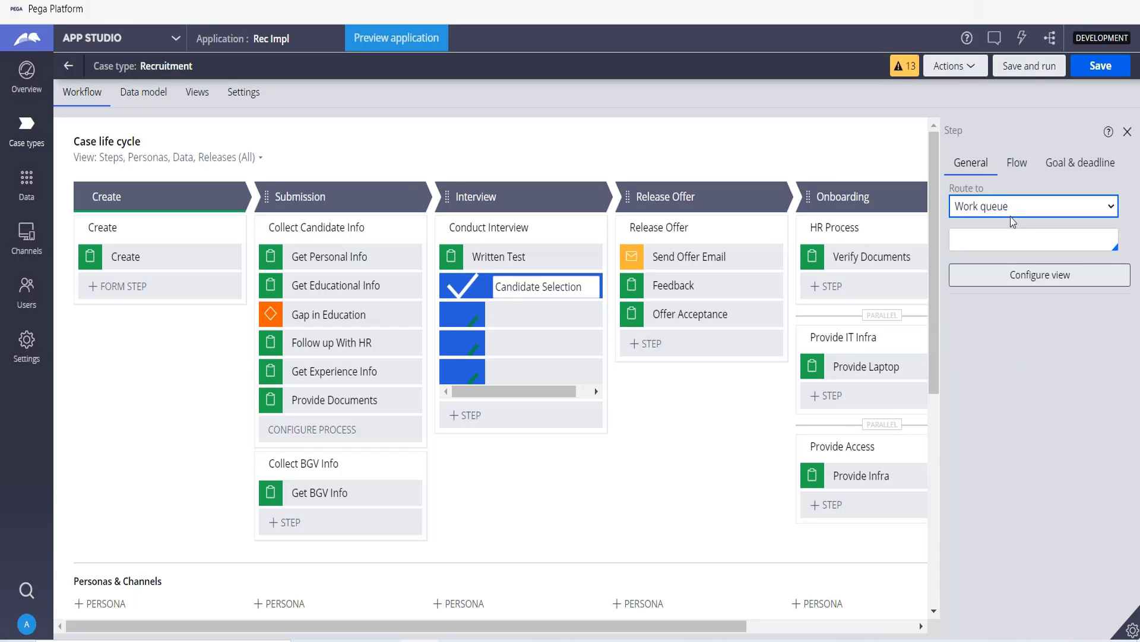
click(1014, 208)
click(1013, 261)
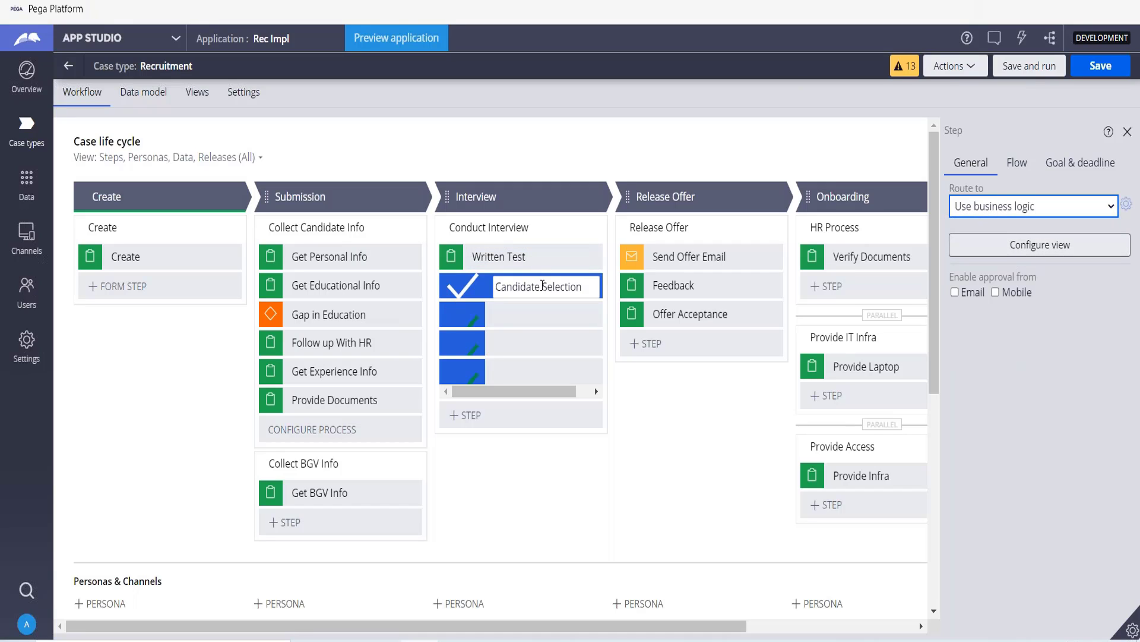
click(542, 286)
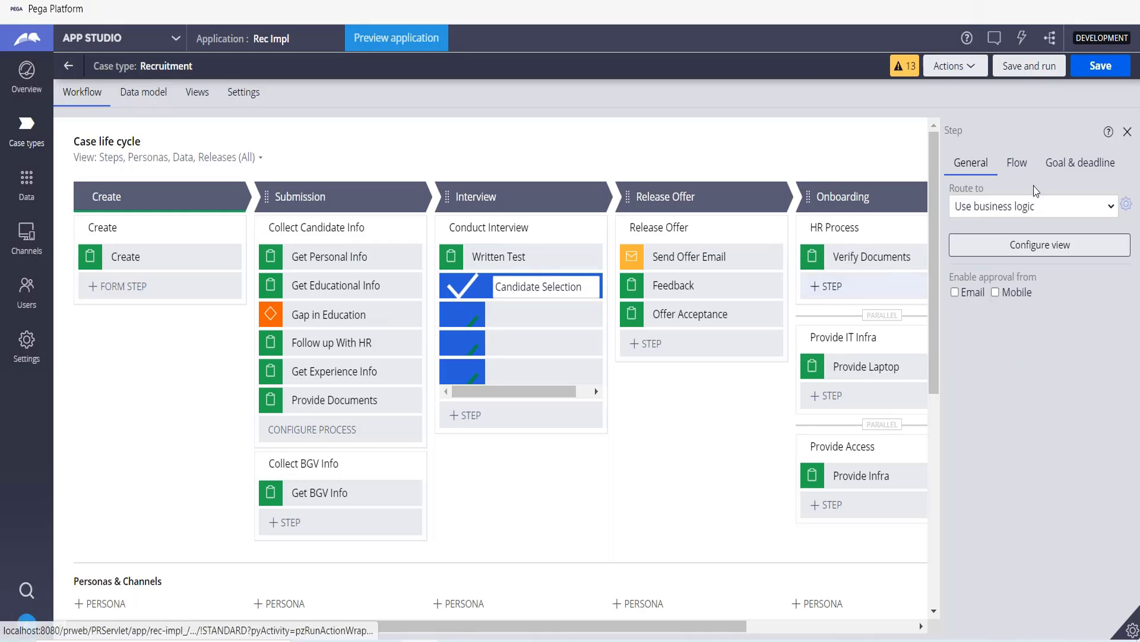
click(1063, 206)
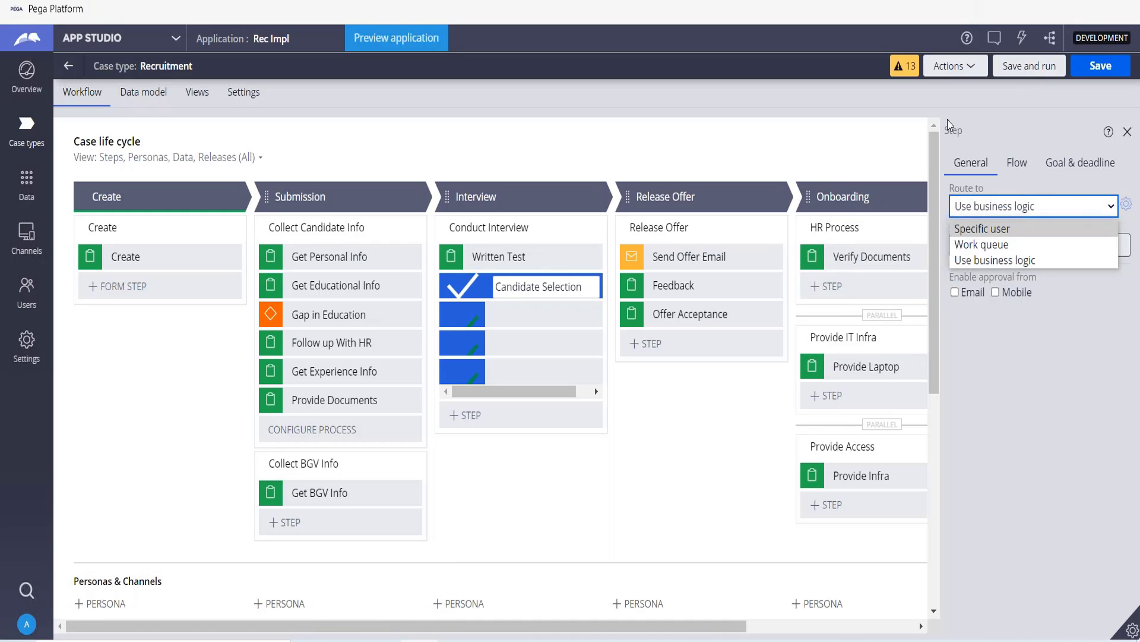
click(1048, 184)
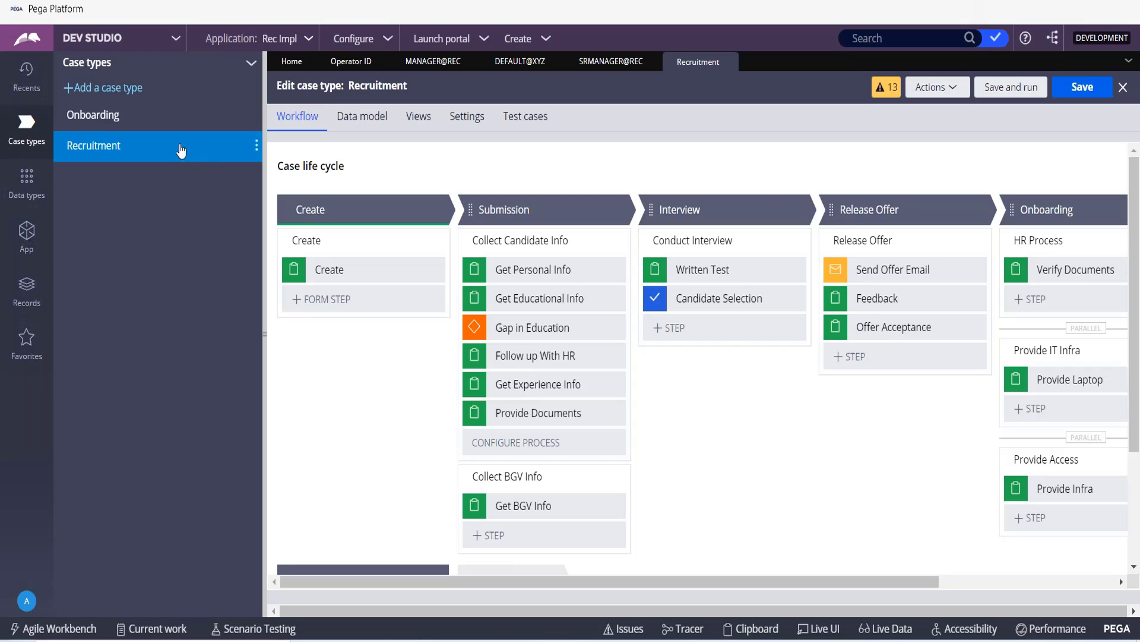
- Set the Candidate Selection step's approval flow type to Cascading and open the choices for what approval is based on
drag(267, 311, 259, 311)
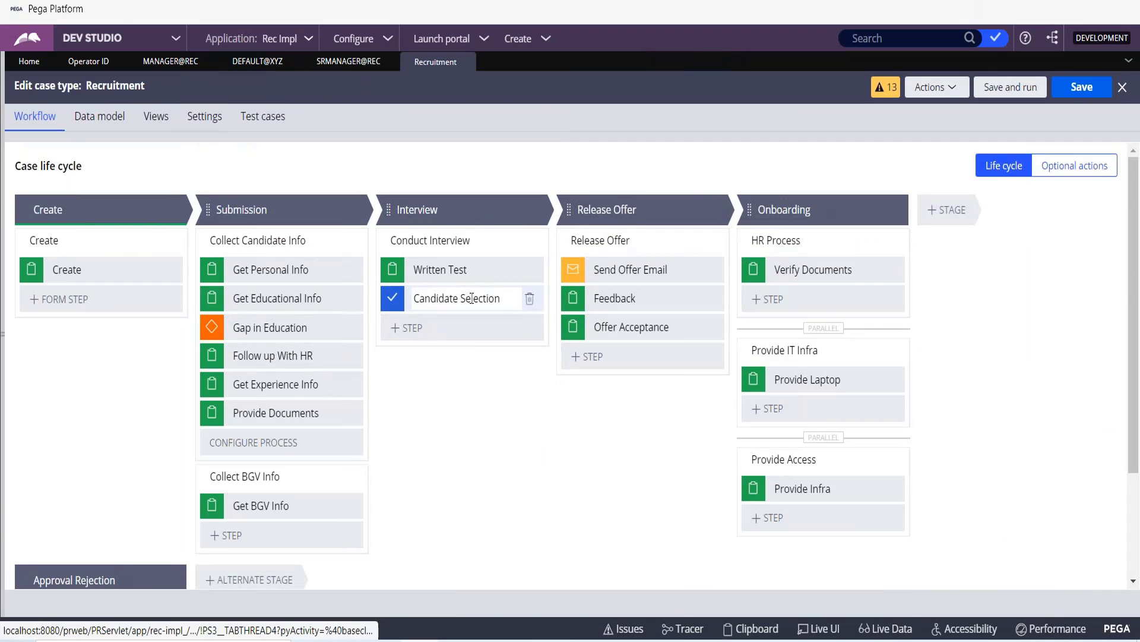
click(472, 298)
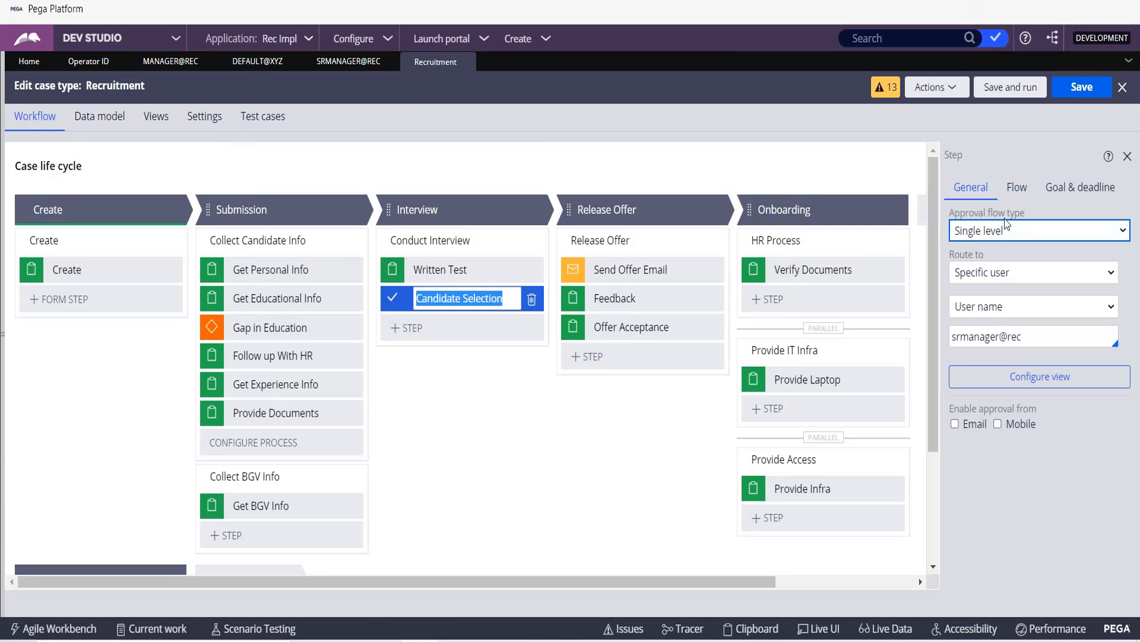
click(1002, 232)
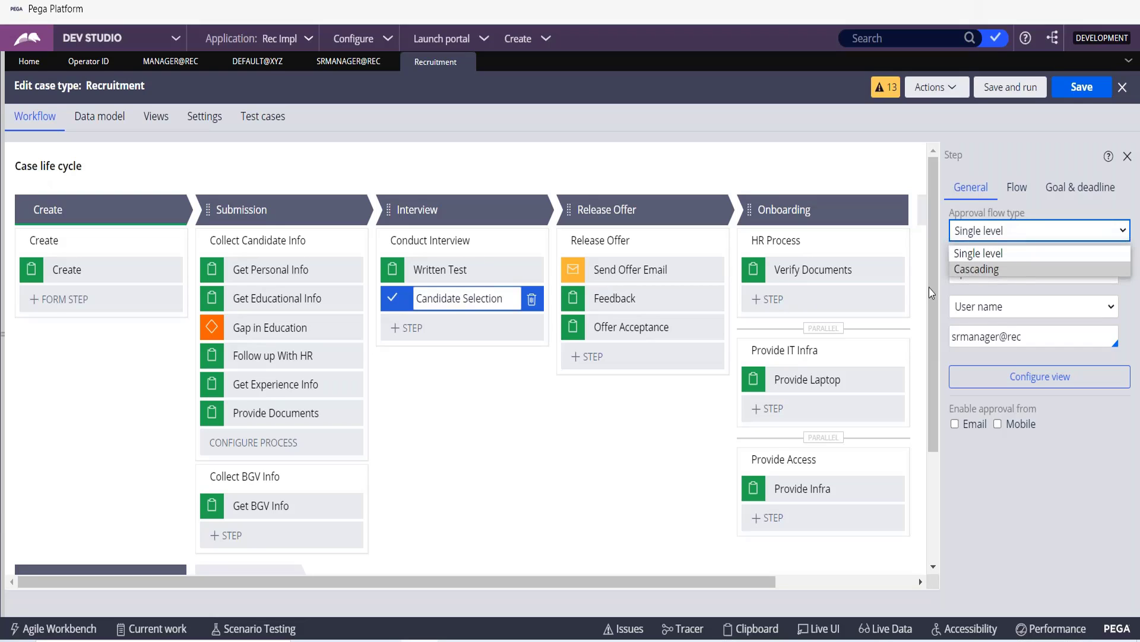
click(622, 466)
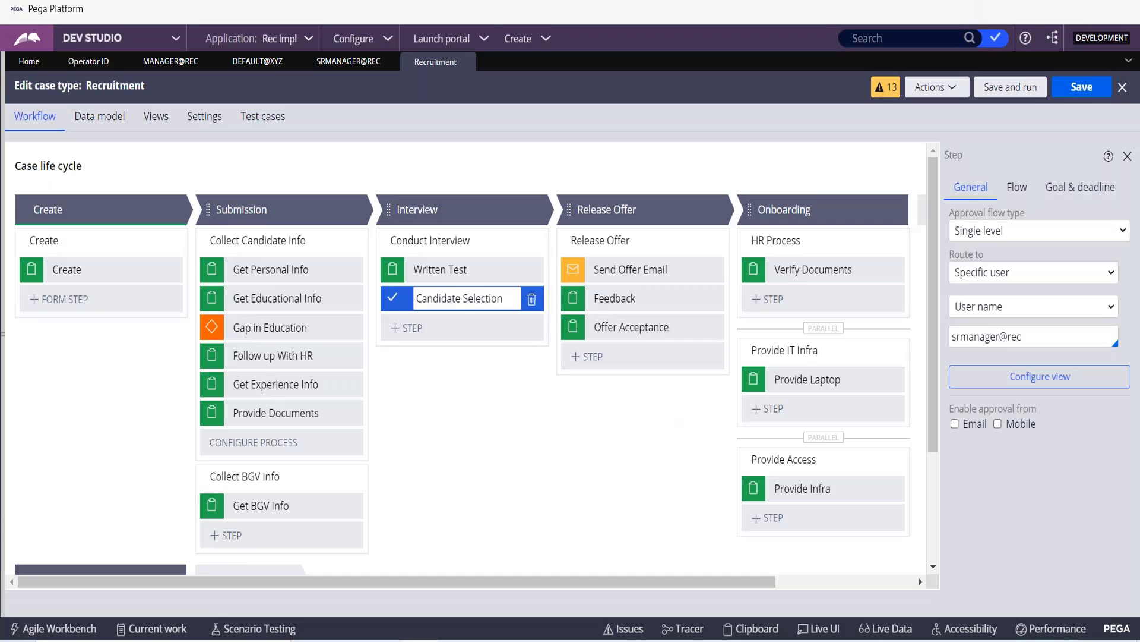
click(1092, 230)
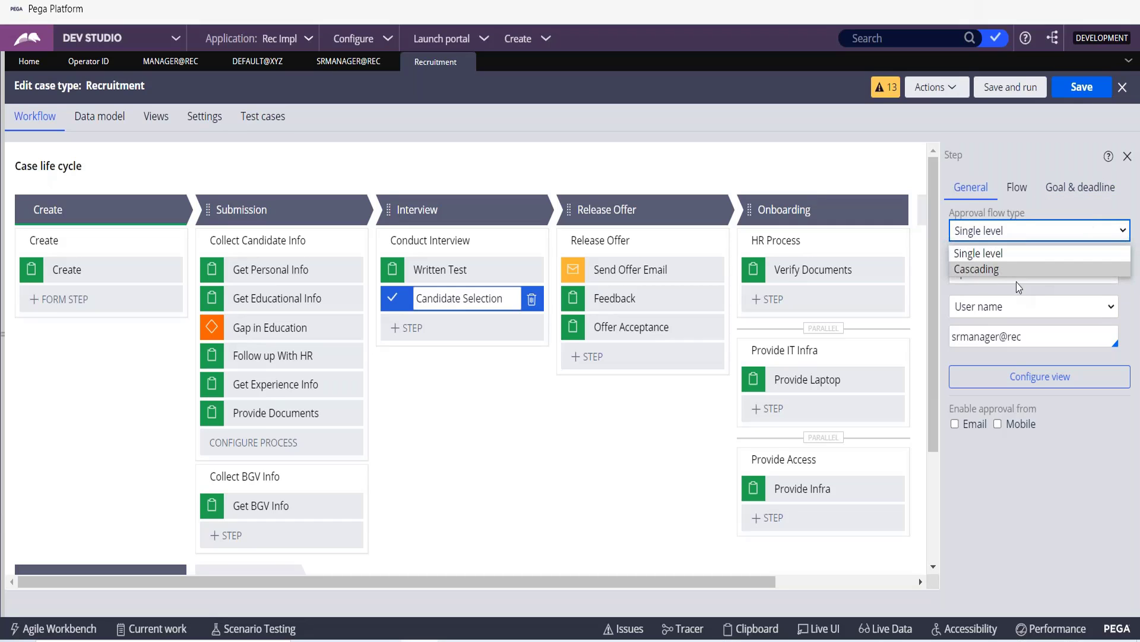
click(1008, 268)
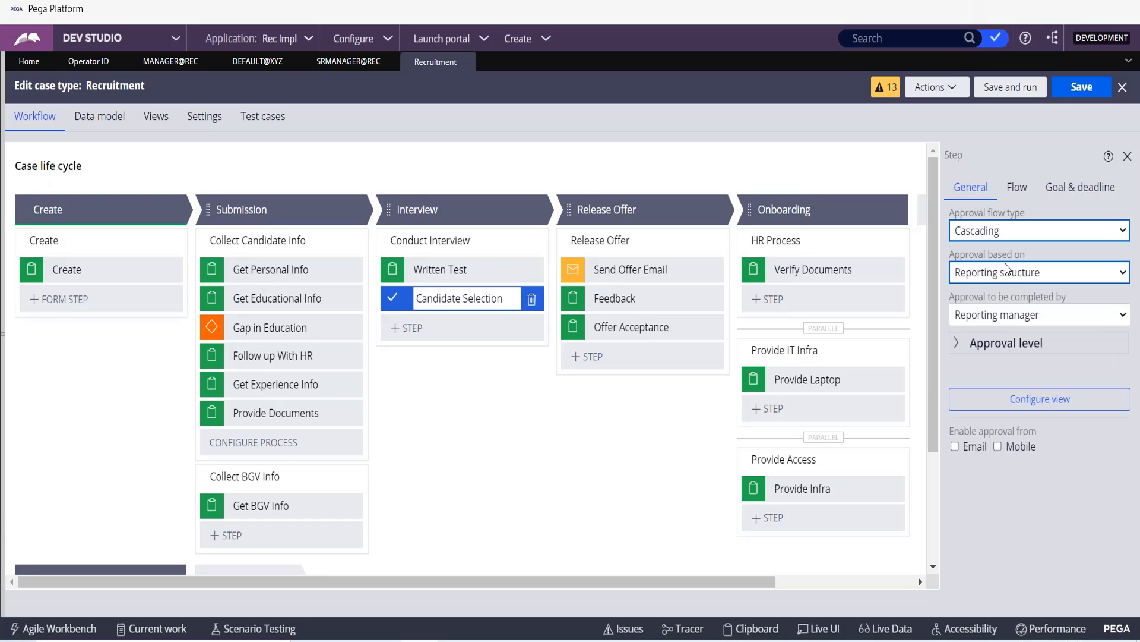
click(1013, 274)
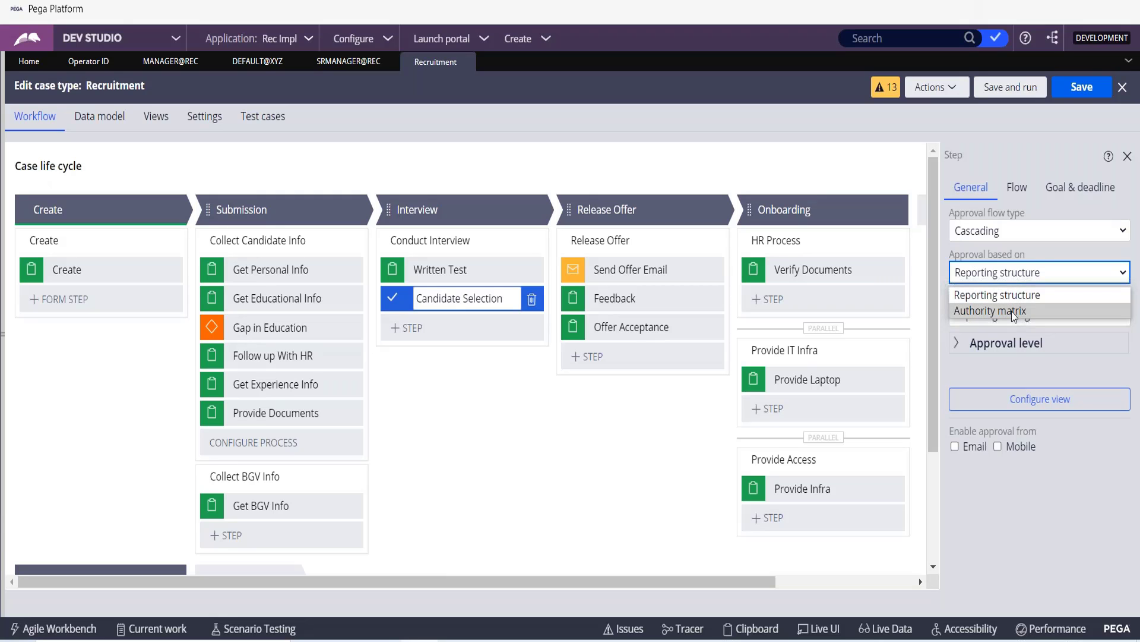
- Switch to the PowerPoint slide show and advance from the Case Approvals slide to the Approval Types slide
key(alt+Tab)
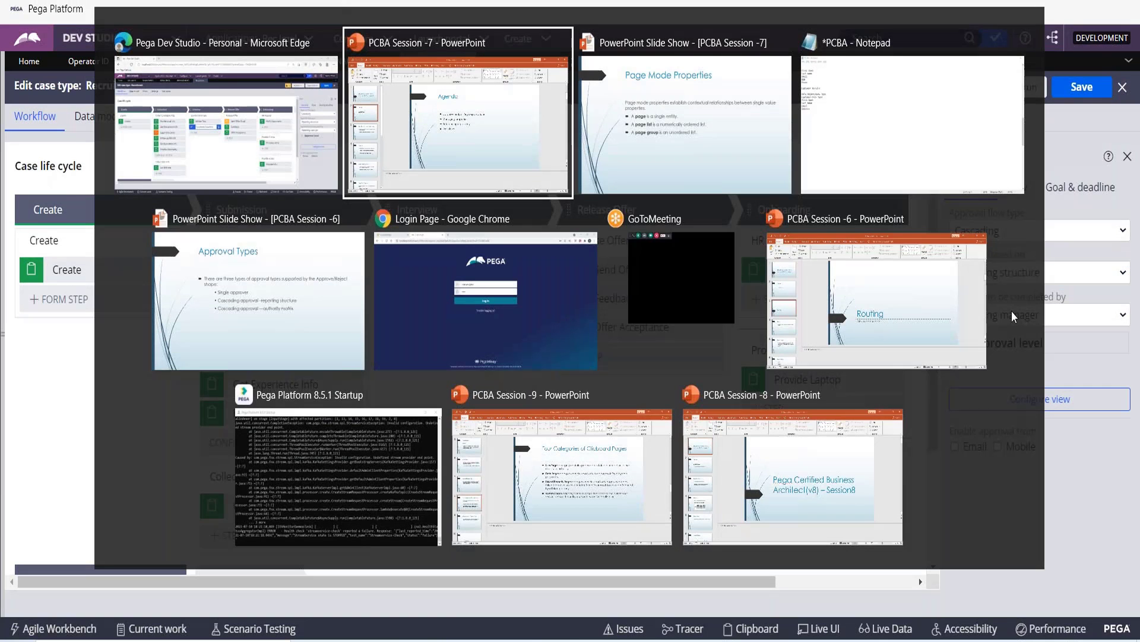
key(alt+Tab)
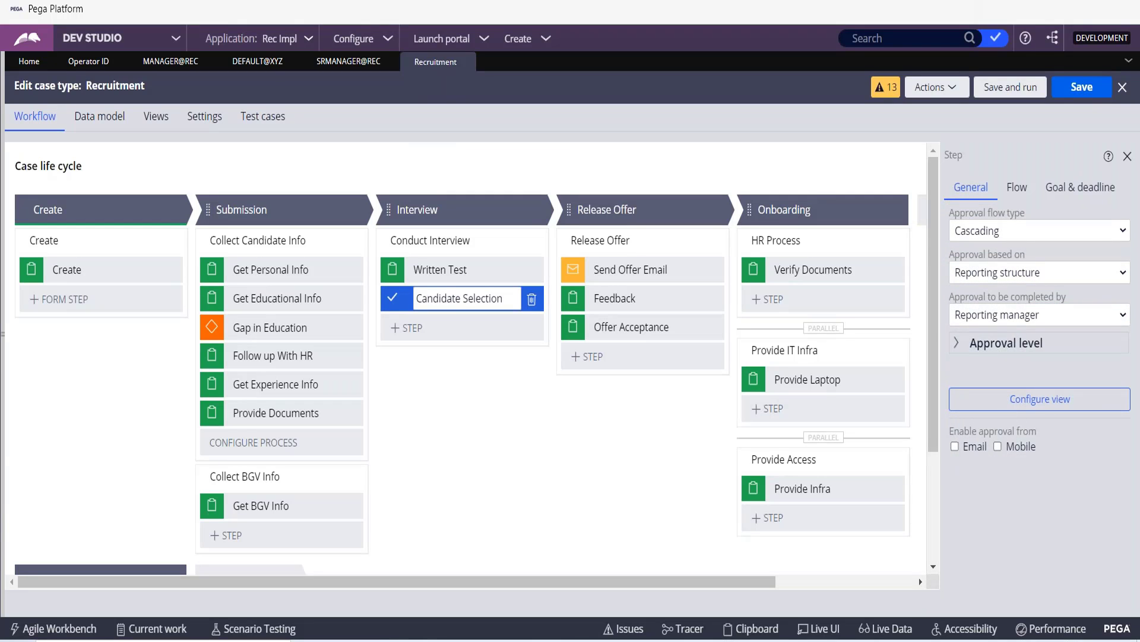
key(alt+Tab)
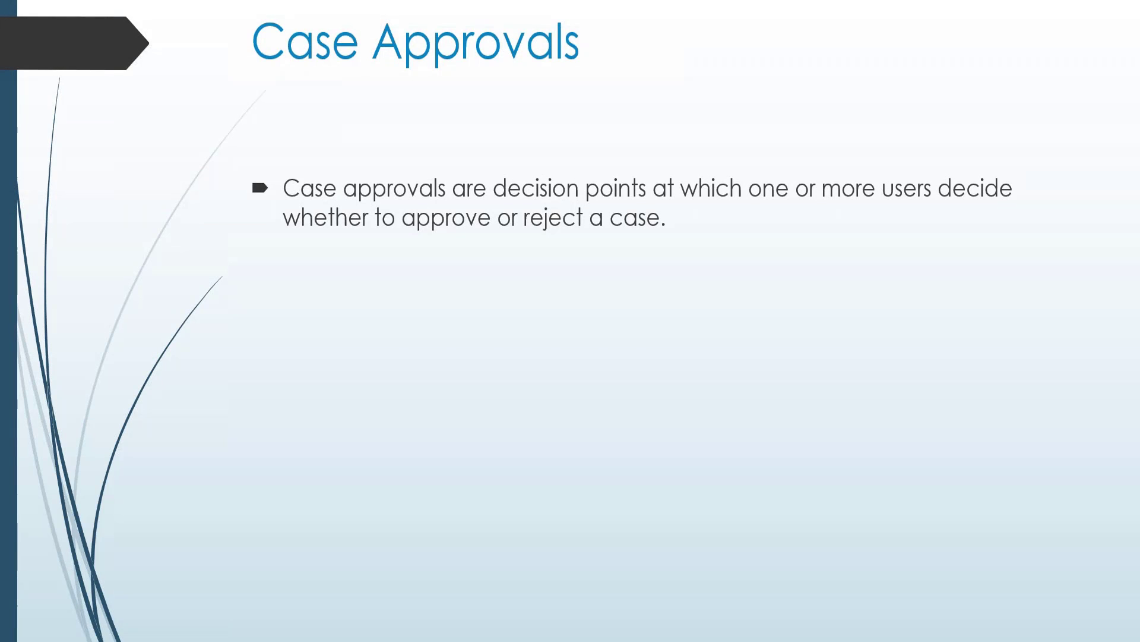
key(Right)
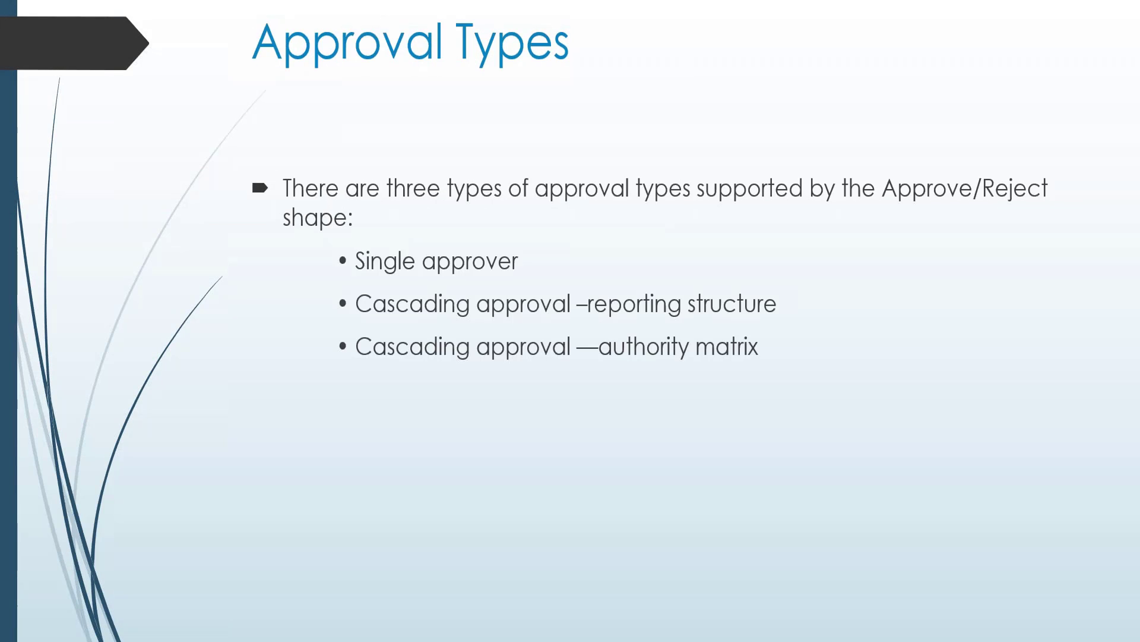